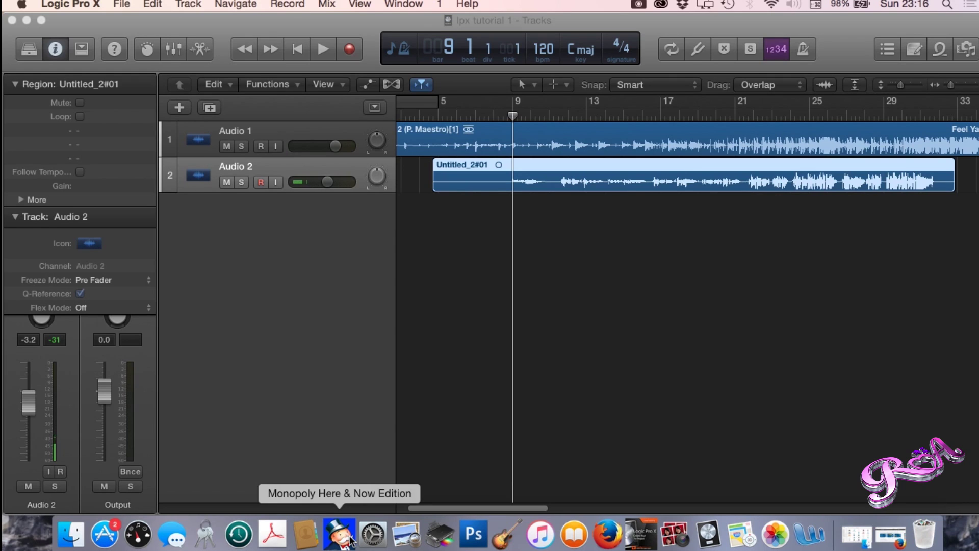
Step: Play the lead and harmony up to bar 21, then duplicate Audio 2 as Audio 3
{"action": "left_click", "coordinate": [324, 50]}
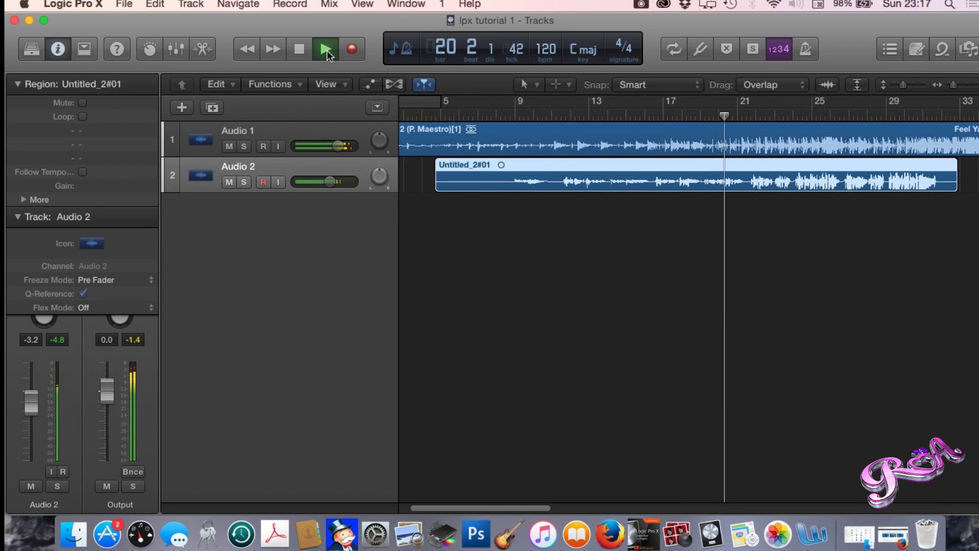
{"action": "left_click", "coordinate": [327, 51]}
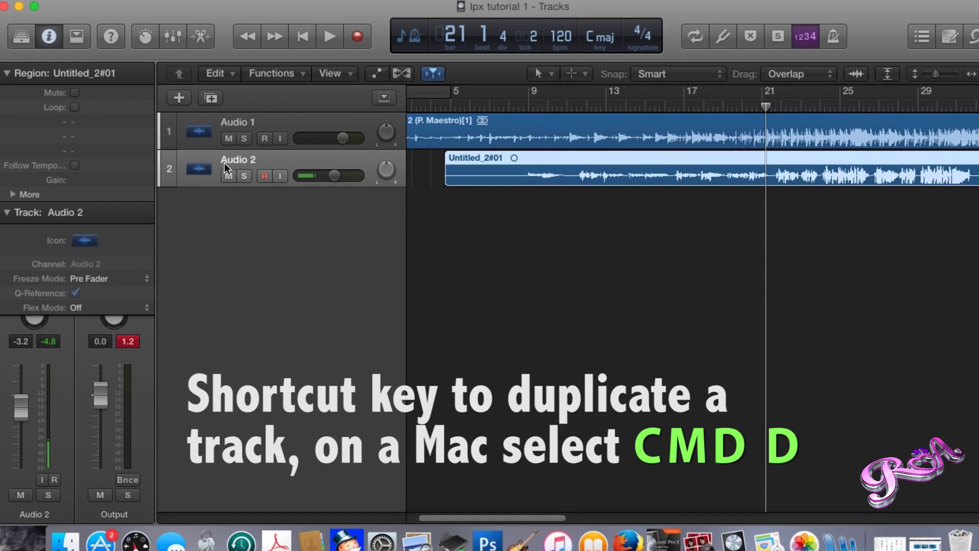
{"action": "key", "text": "super+d"}
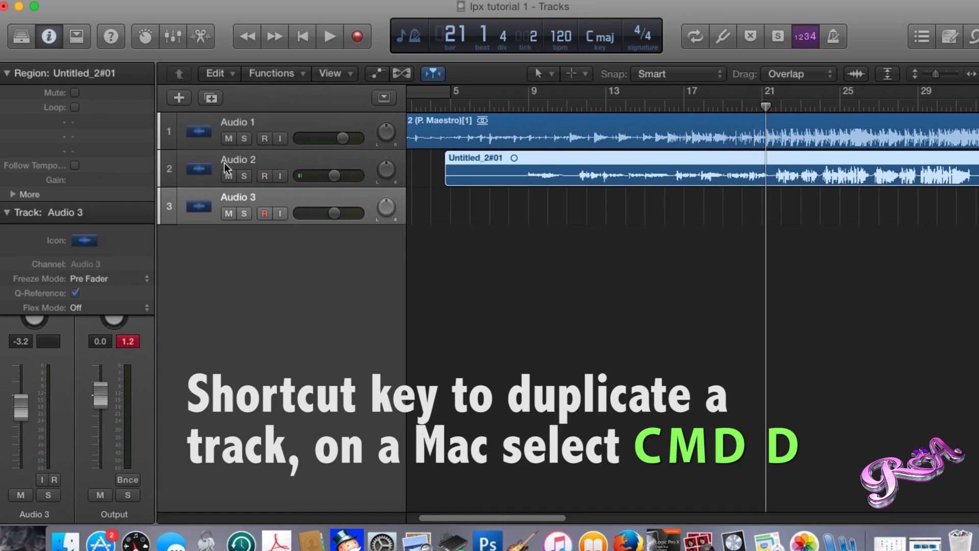
Step: Duplicate the track again as Audio 4, arm Audio 3, and preview from bar 18
{"action": "key", "text": "super+d"}
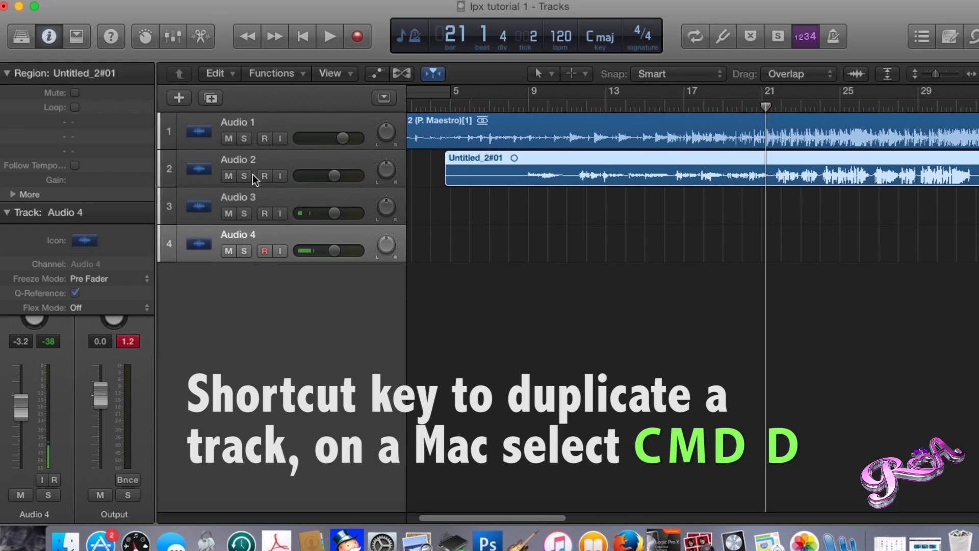
{"action": "left_click", "coordinate": [281, 198]}
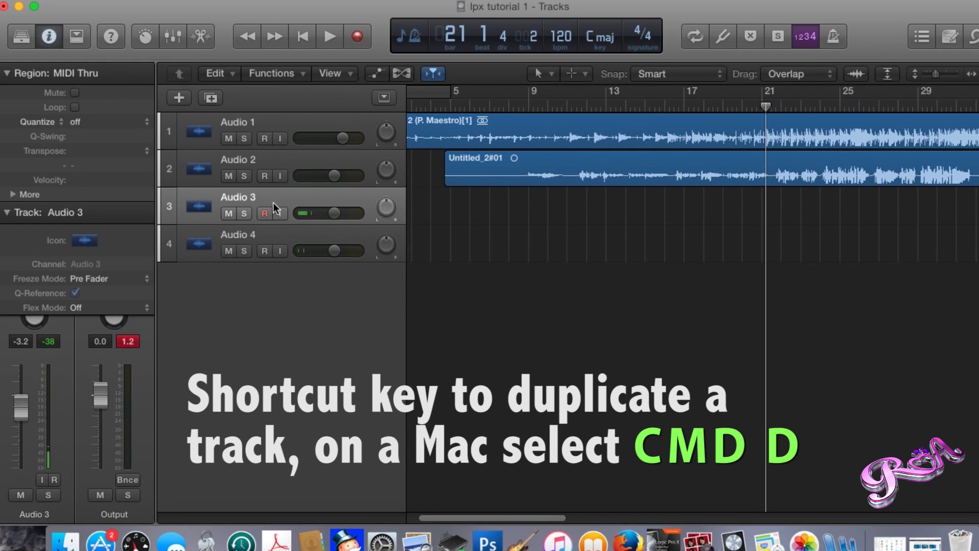
{"action": "mouse_move", "coordinate": [766, 97]}
{"action": "left_mouse_down"}
{"action": "mouse_move", "coordinate": [584, 94]}
{"action": "mouse_move", "coordinate": [749, 97]}
{"action": "left_mouse_up"}
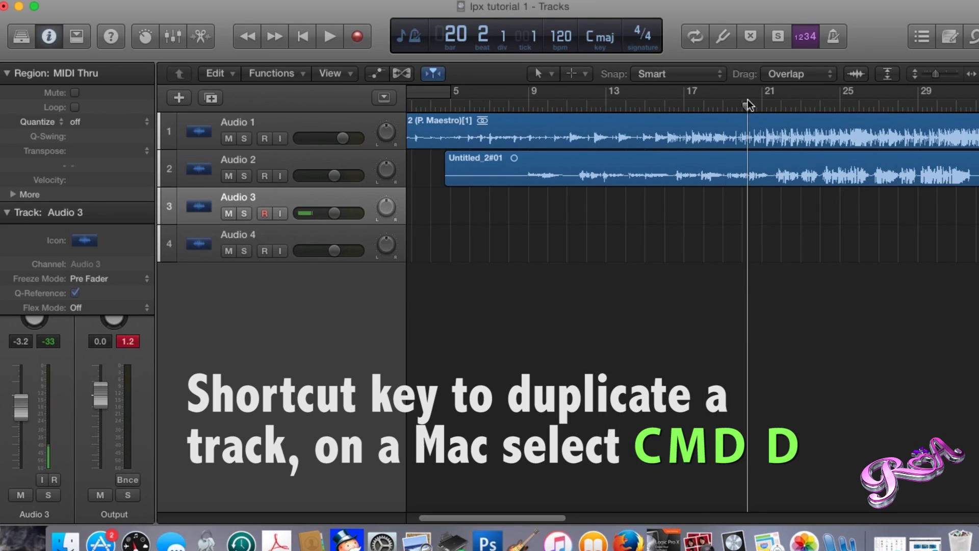
{"action": "key", "text": "space"}
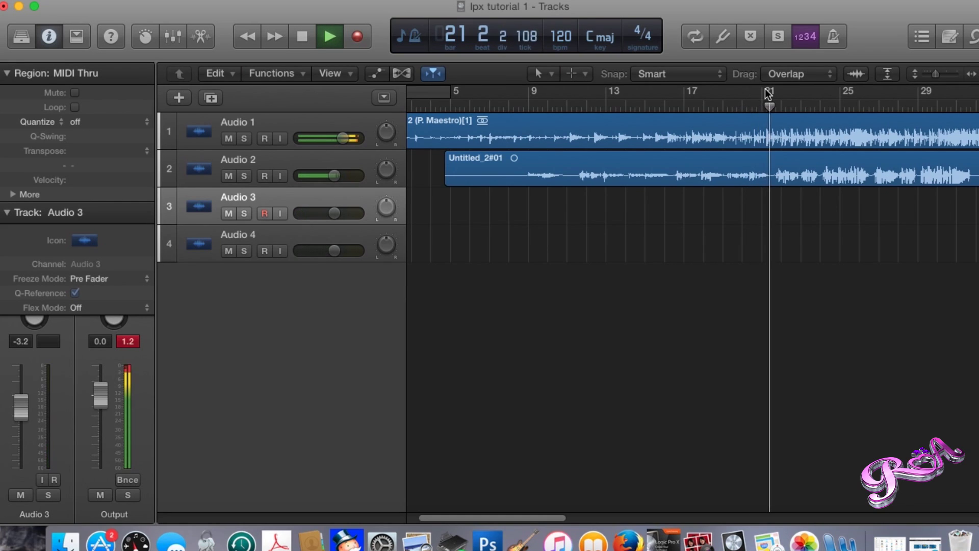
{"action": "key", "text": "space"}
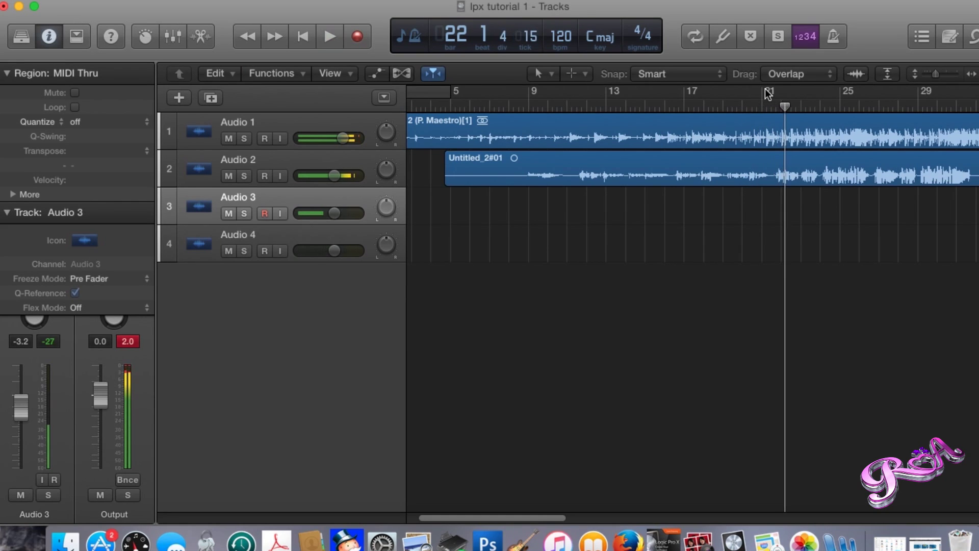
Step: Set a cycle range from bar 21 and record a harmony take on Audio 3 to about bar 29
{"action": "left_click_drag", "start_coordinate": [767, 95], "coordinate": [886, 102]}
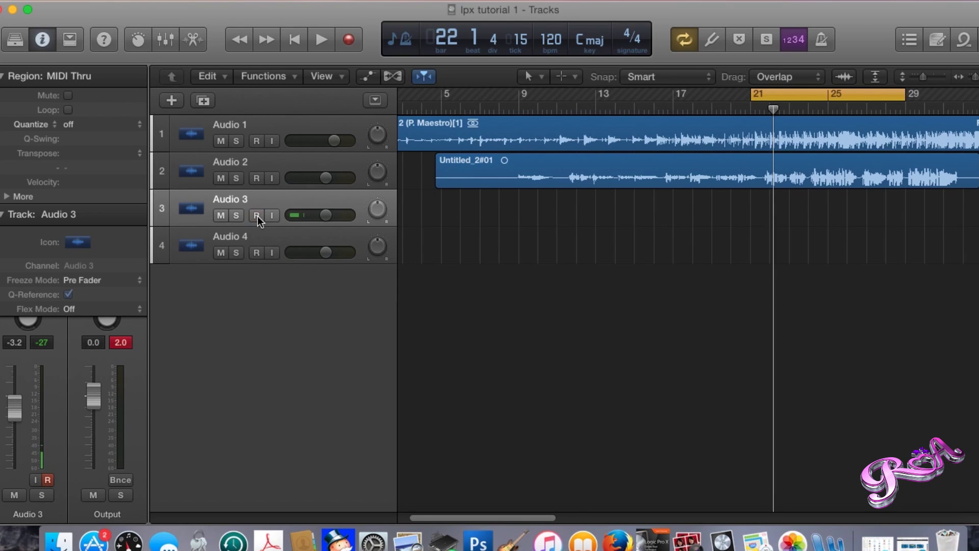
{"action": "key", "text": "r"}
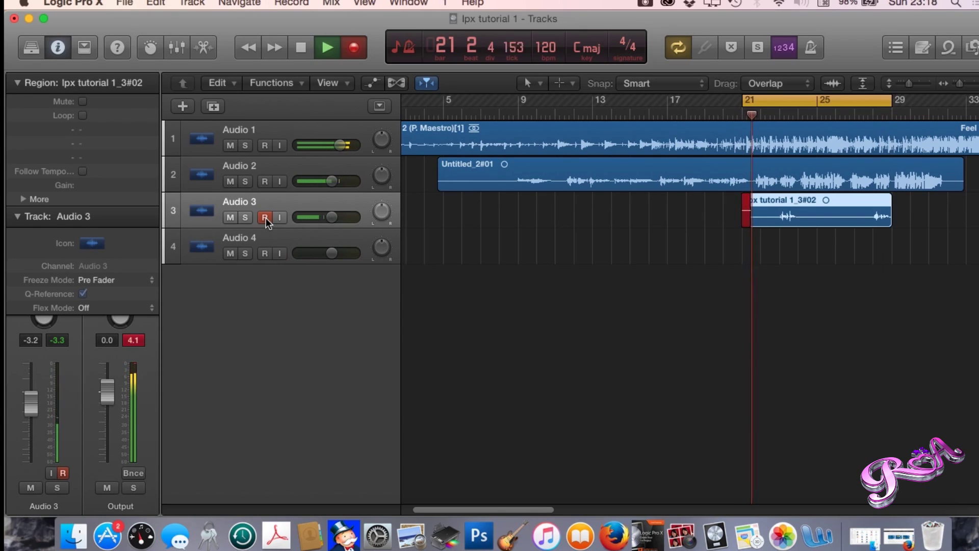
{"action": "key", "text": "space"}
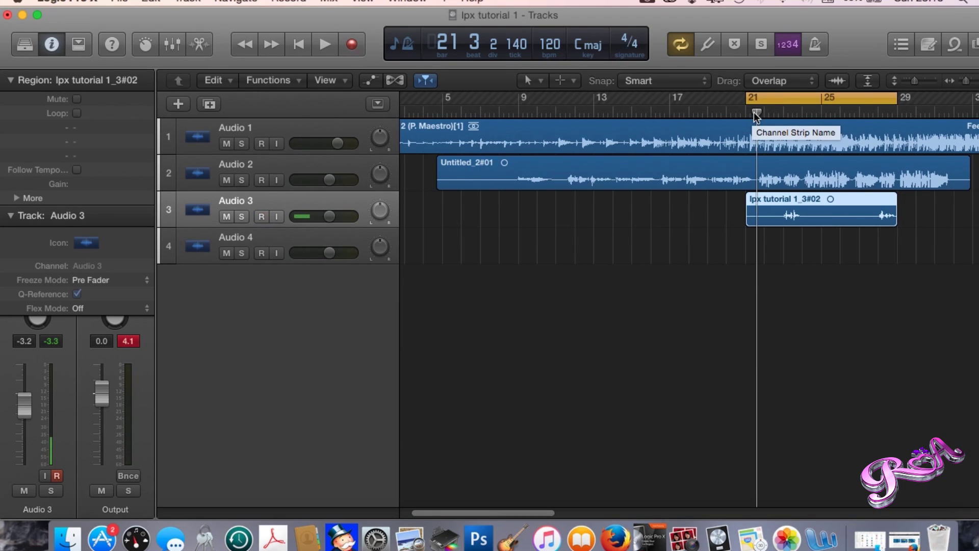
Step: Play back the new Audio 3 take from bar 21
{"action": "left_click_drag", "start_coordinate": [753, 111], "coordinate": [746, 113]}
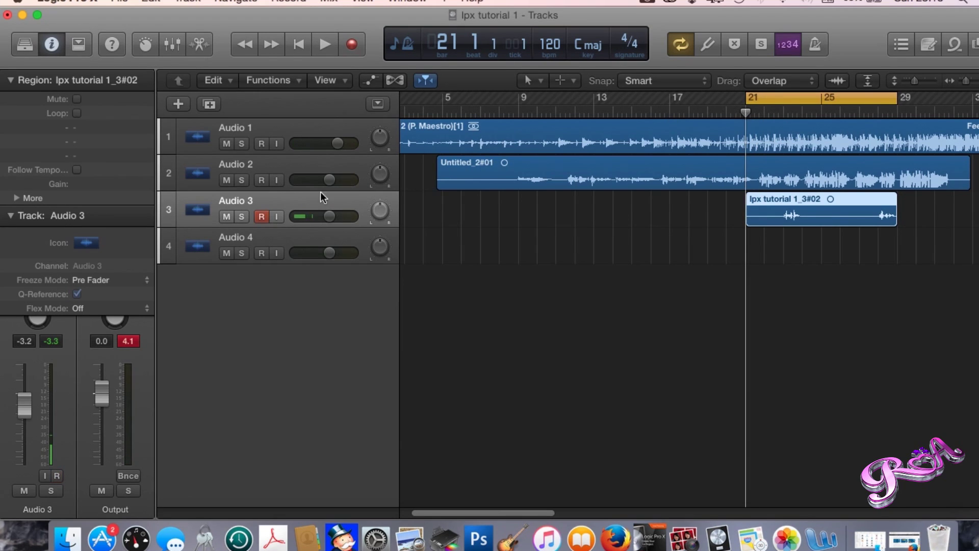
{"action": "key", "text": "space"}
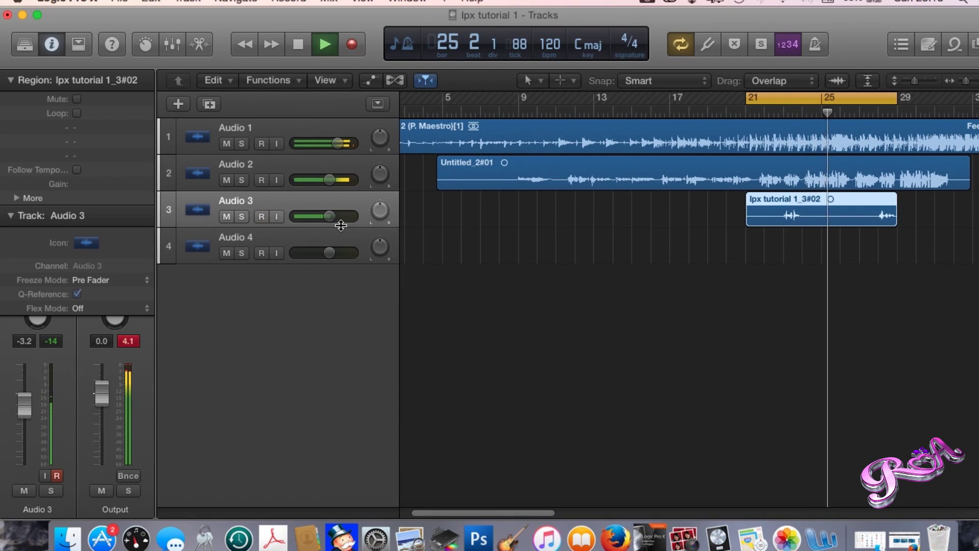
{"action": "key", "text": "space"}
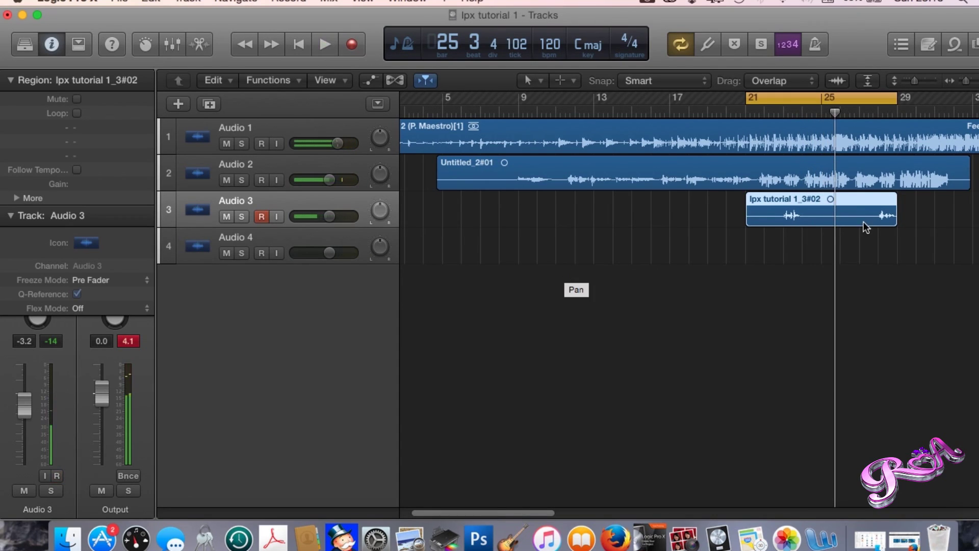
Step: Trim the Audio 3 region and the cycle range to end at bar 25, then arm Audio 4
{"action": "left_click_drag", "start_coordinate": [896, 220], "coordinate": [825, 221]}
{"action": "left_click_drag", "start_coordinate": [894, 97], "coordinate": [813, 104]}
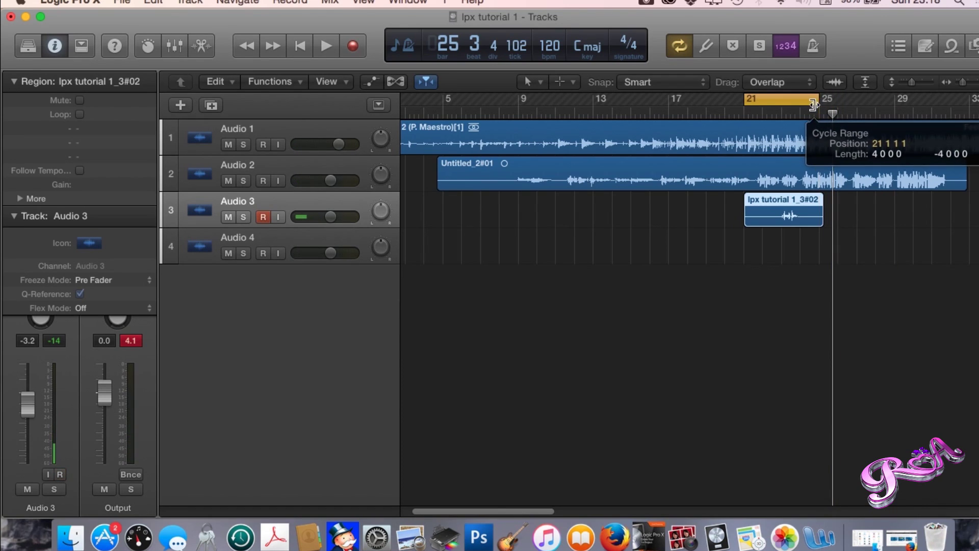
{"action": "left_click", "coordinate": [244, 241]}
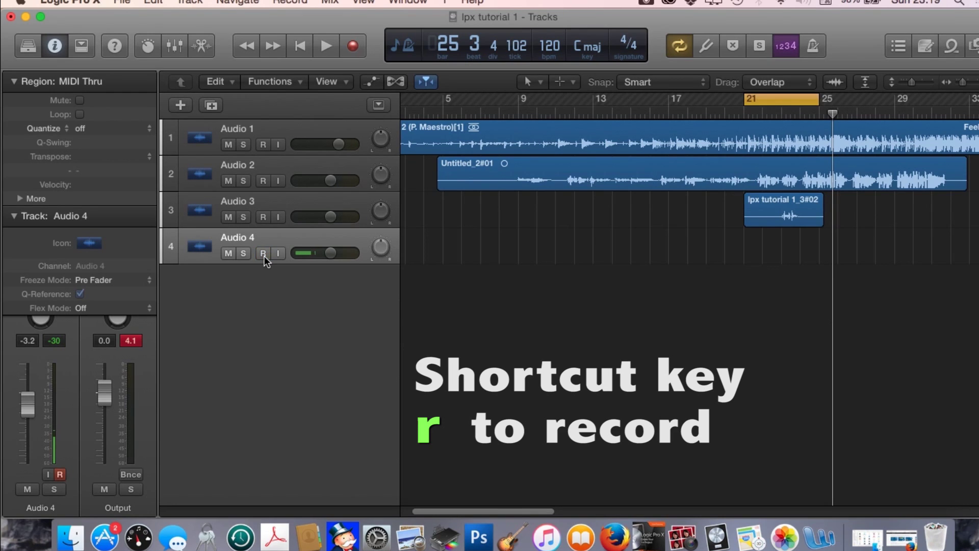
Step: Record take lpx tutorial 1_4#02 on Audio 4 from bar 21, then play it back with the others
{"action": "key", "text": "r"}
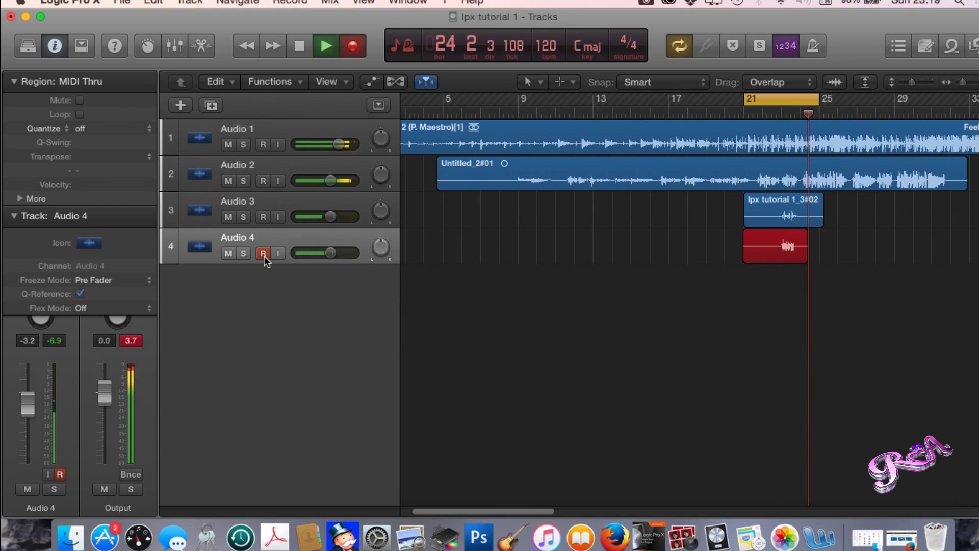
{"action": "key", "text": "space"}
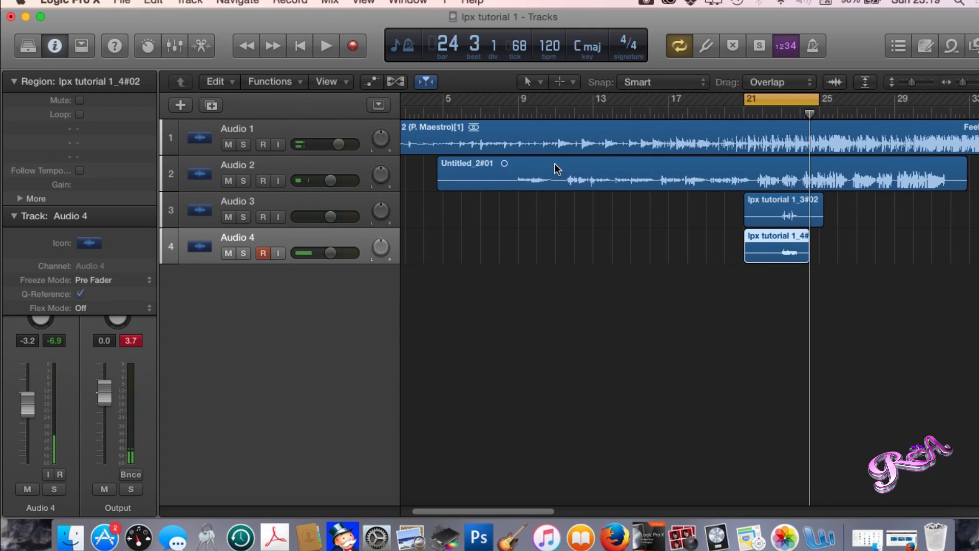
{"action": "key", "text": "space"}
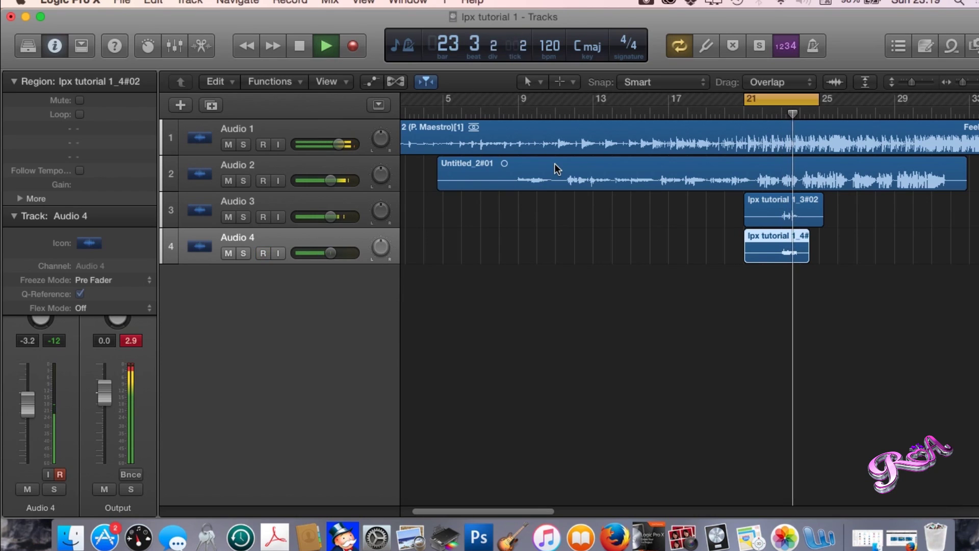
{"action": "key", "text": "space"}
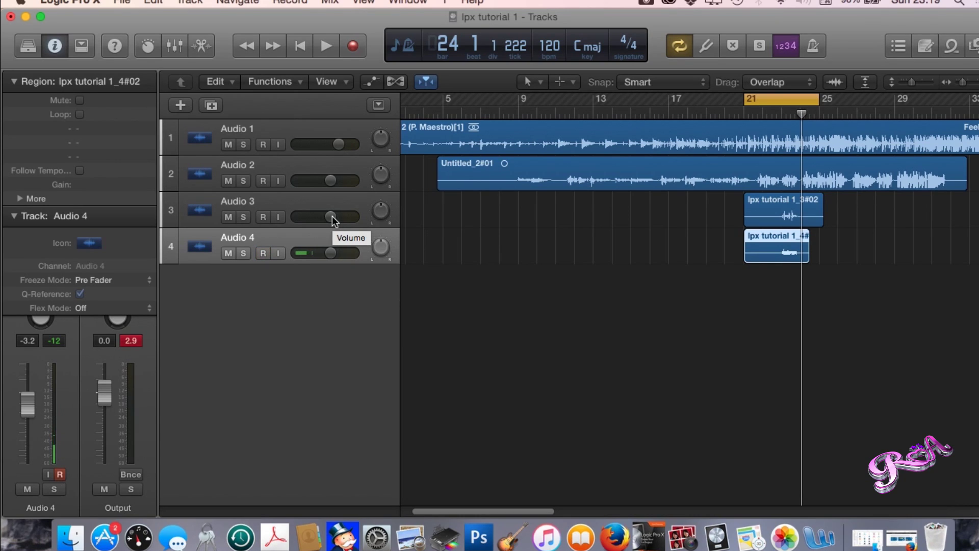
Step: Turn Audio 3 down to about -4.8 dB and Audio 4 to about -8.8 dB during playback
{"action": "key", "text": "space"}
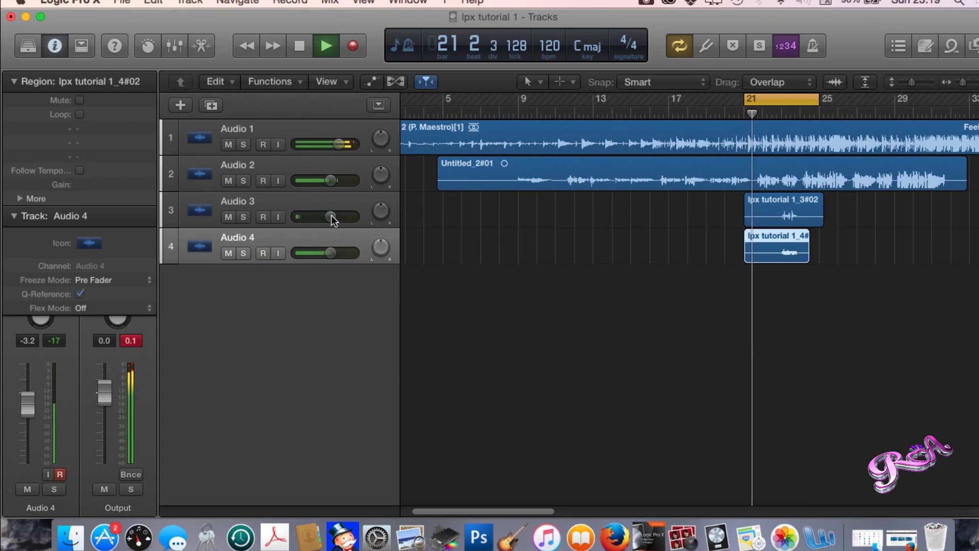
{"action": "left_click_drag", "start_coordinate": [332, 219], "coordinate": [315, 220]}
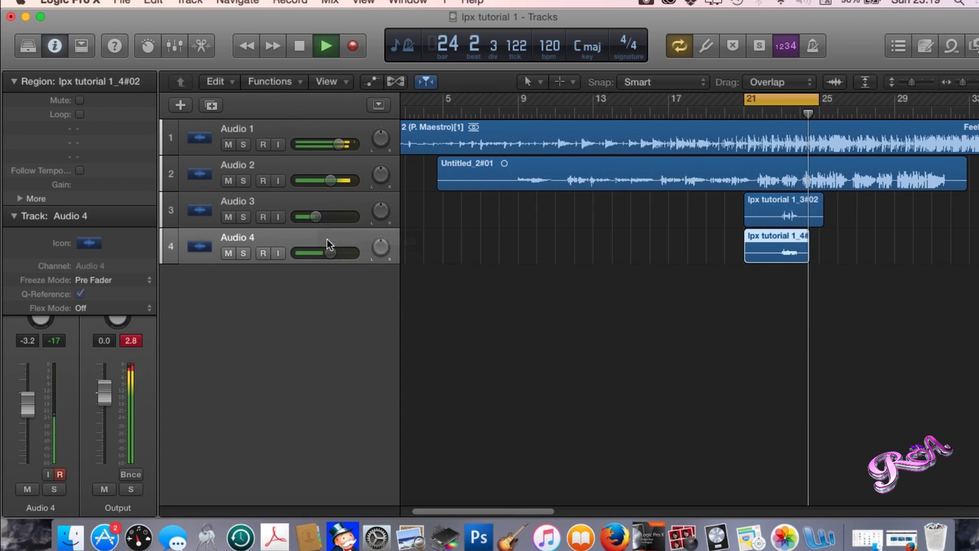
{"action": "left_click_drag", "start_coordinate": [328, 254], "coordinate": [312, 254]}
{"action": "left_click_drag", "start_coordinate": [316, 217], "coordinate": [312, 215]}
{"action": "key", "text": "space"}
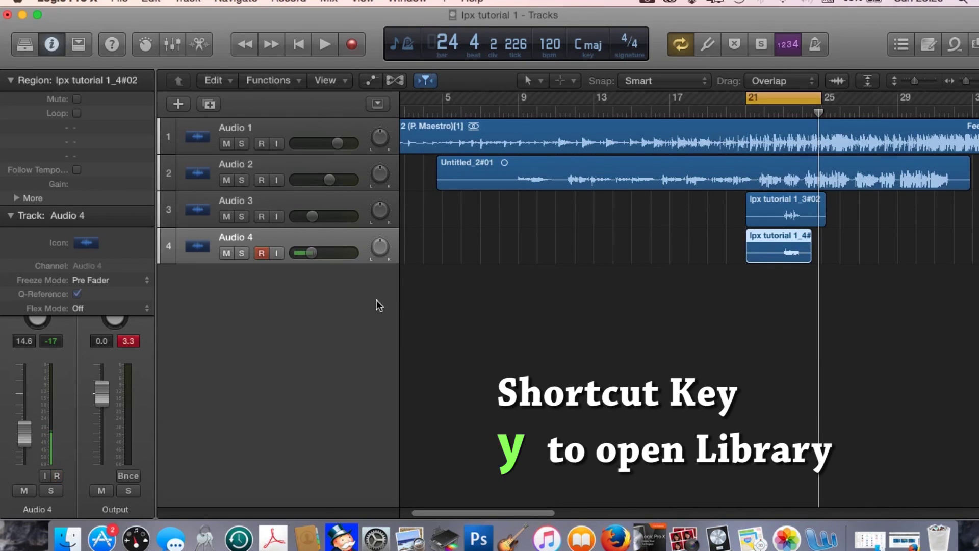
{"action": "key", "text": "y"}
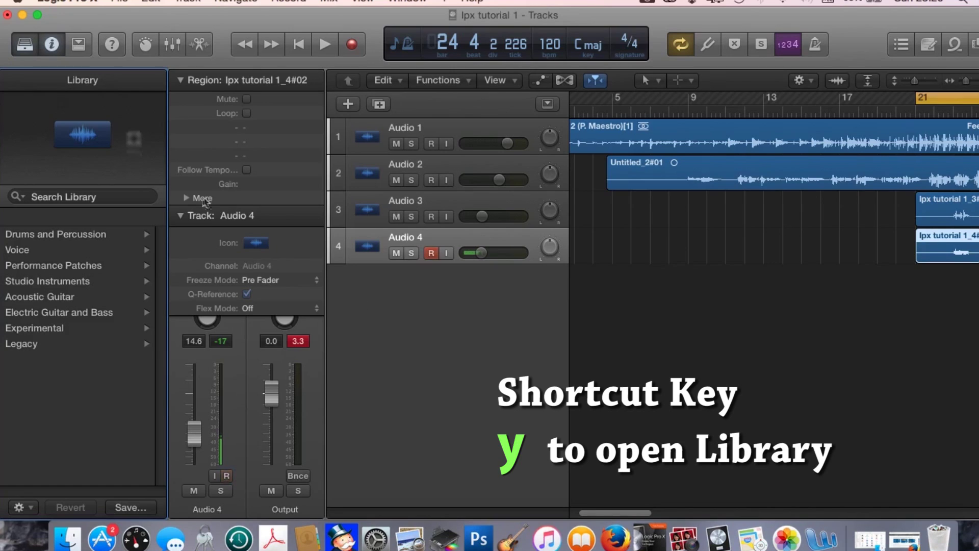
Step: Browse the Voice patches, then select the Audio 3 track and focus the Library search
{"action": "left_click", "coordinate": [35, 250]}
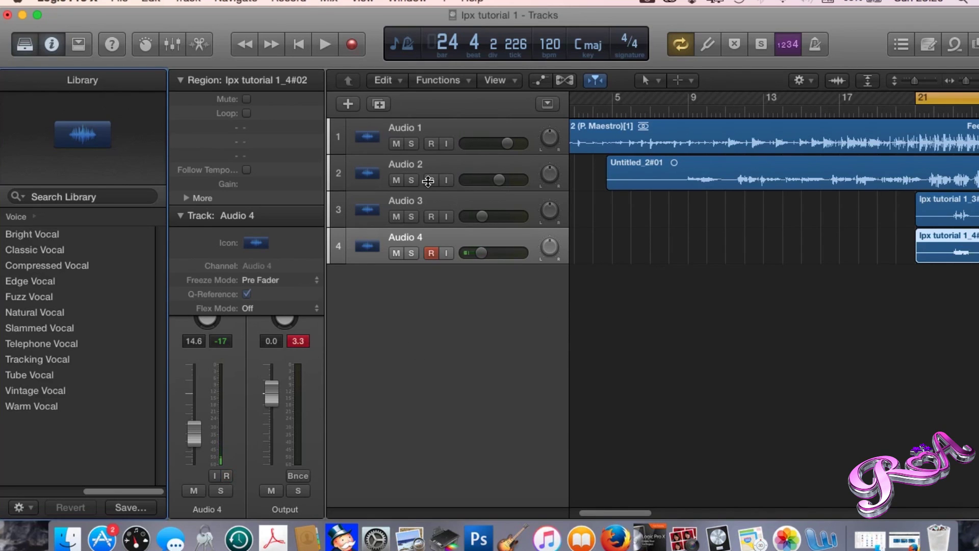
{"action": "left_click", "coordinate": [416, 165]}
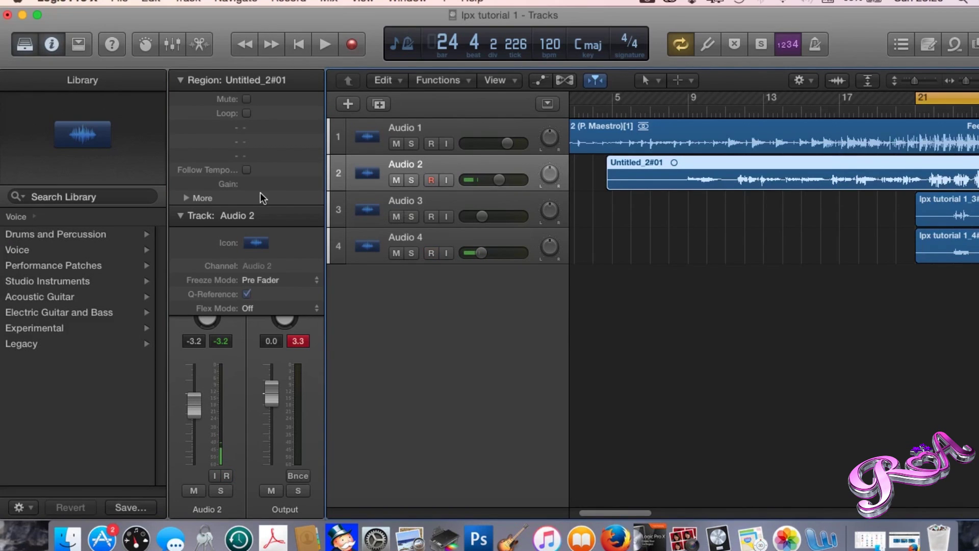
{"action": "left_click", "coordinate": [378, 205]}
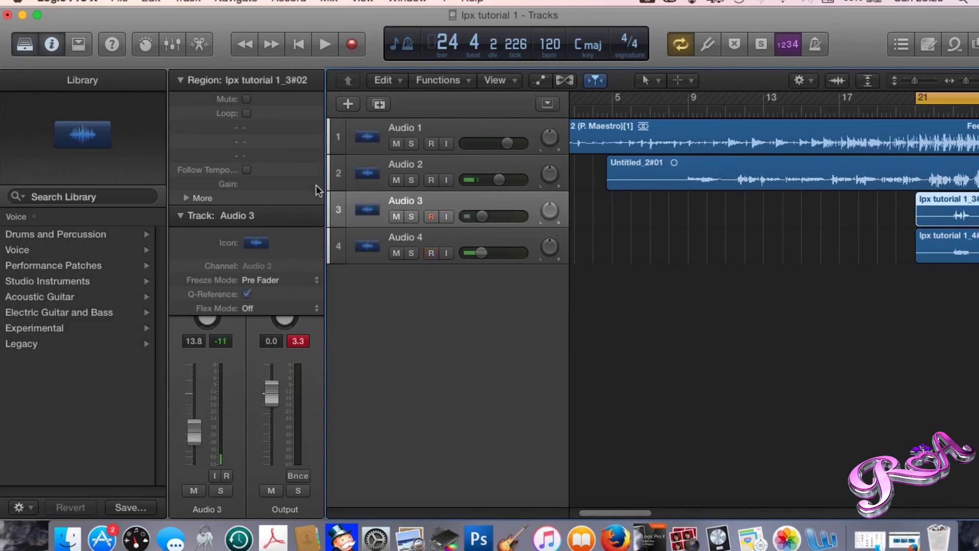
{"action": "left_click", "coordinate": [117, 196]}
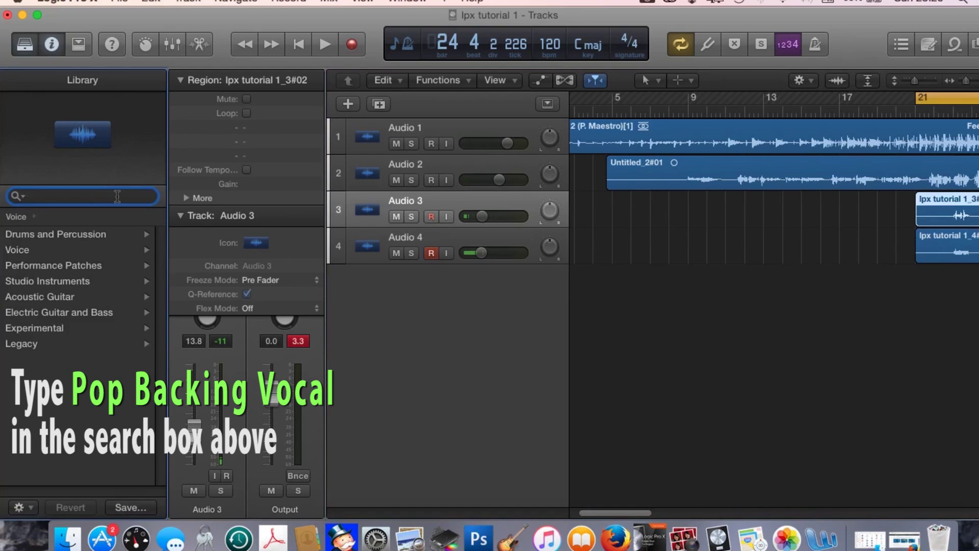
Step: Search 'pop ba' and 'pop back' to apply Pop Backing Vocals to tracks 3 and 4
{"action": "type", "text": "pop bac"}
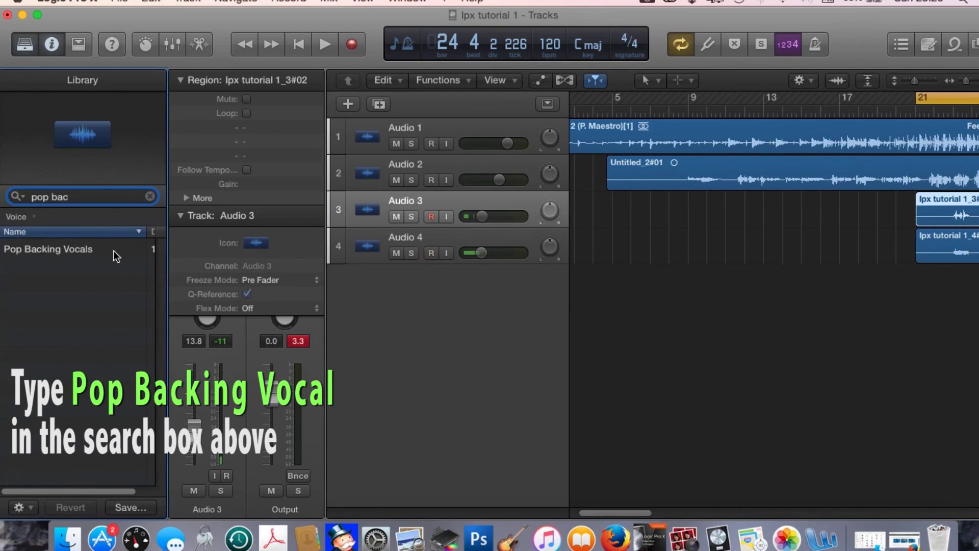
{"action": "left_click", "coordinate": [97, 257]}
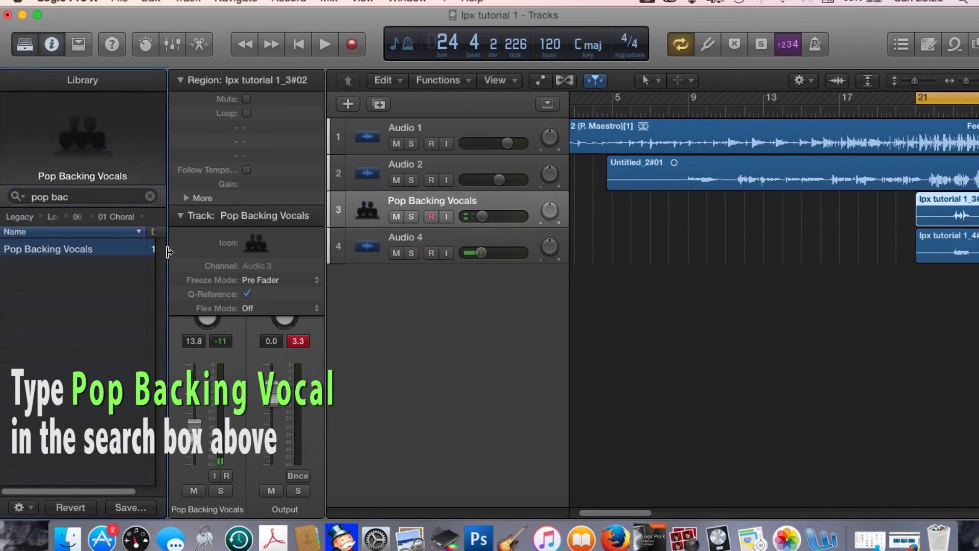
{"action": "left_click", "coordinate": [380, 240]}
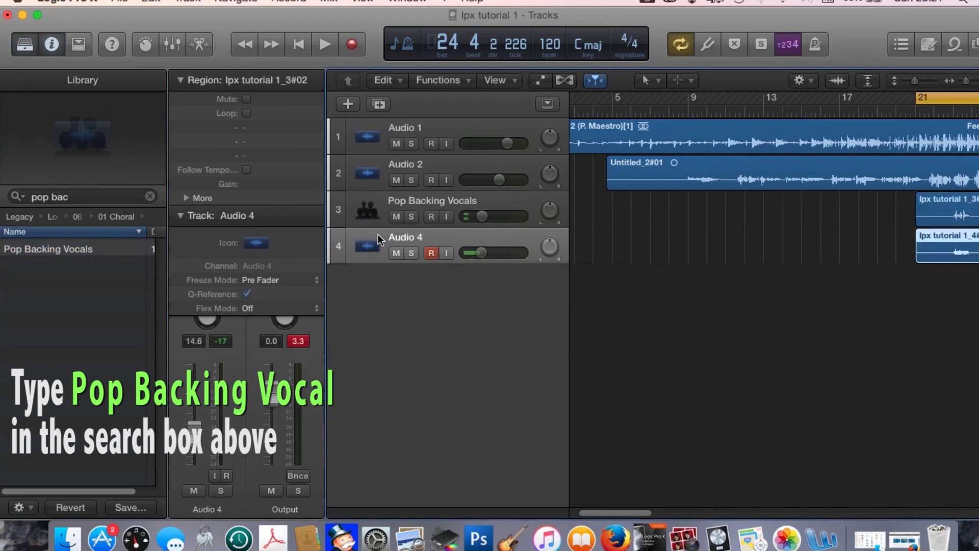
{"action": "left_click", "coordinate": [102, 198]}
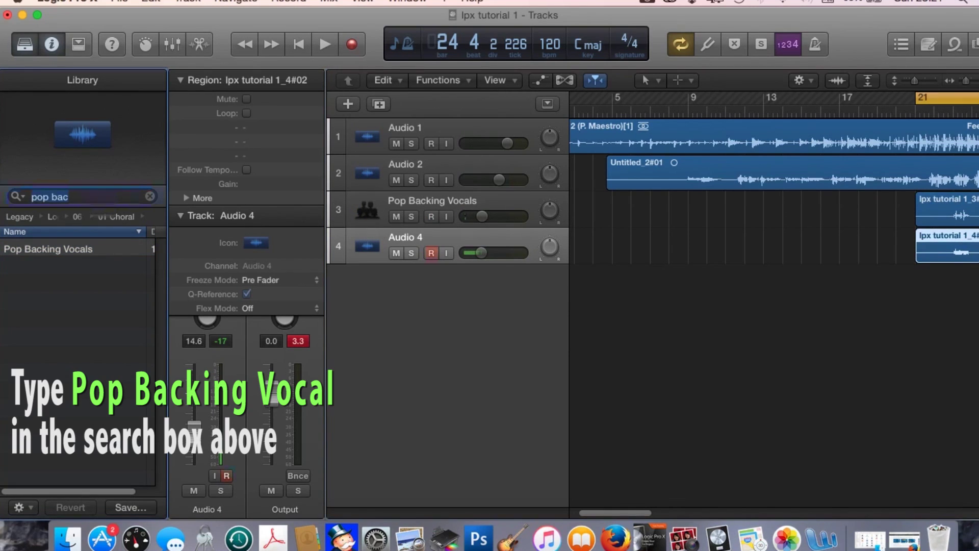
{"action": "type", "text": "pop back"}
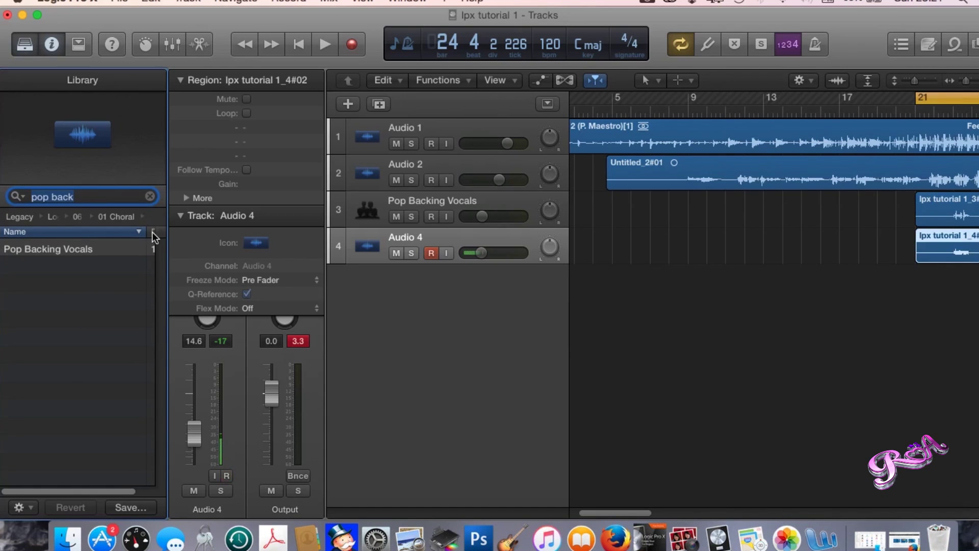
{"action": "left_click", "coordinate": [129, 252]}
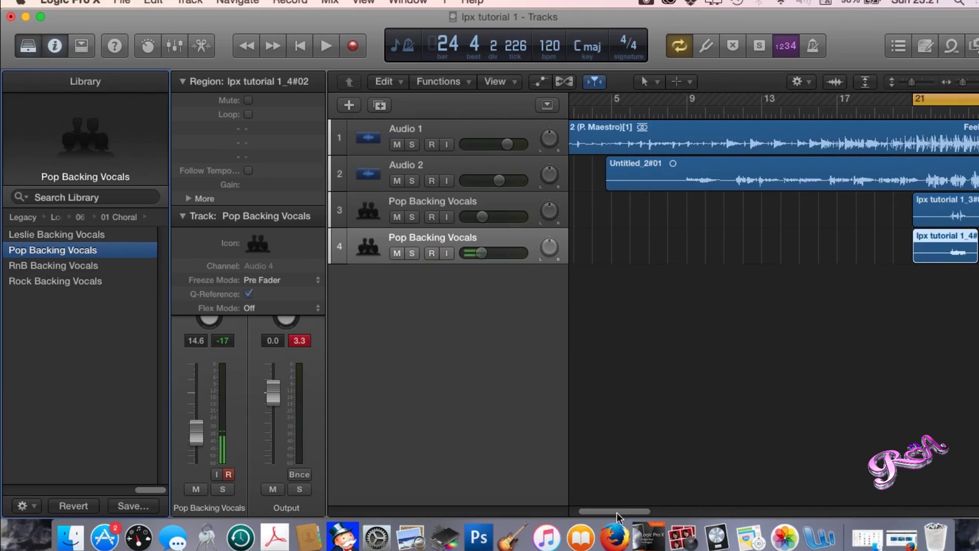
{"action": "left_click_drag", "start_coordinate": [617, 511], "coordinate": [652, 512]}
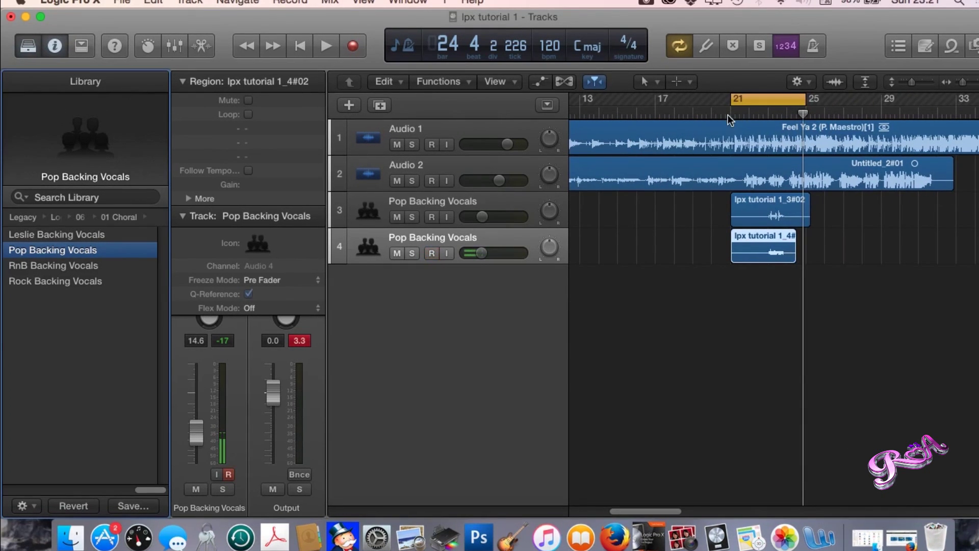
Step: Solo backing vocal tracks 3 and 4 and play them alone
{"action": "left_click", "coordinate": [411, 216]}
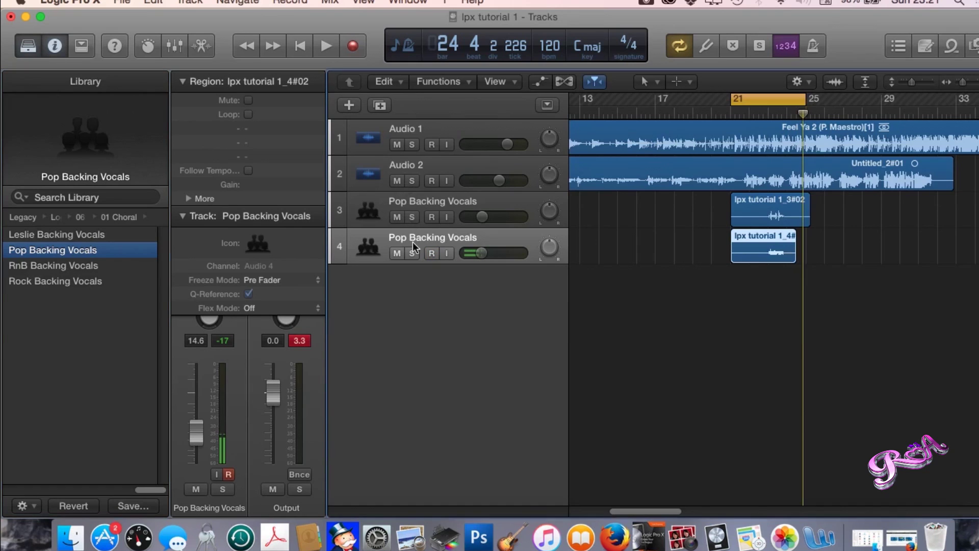
{"action": "left_click", "coordinate": [412, 253]}
{"action": "key", "text": "space"}
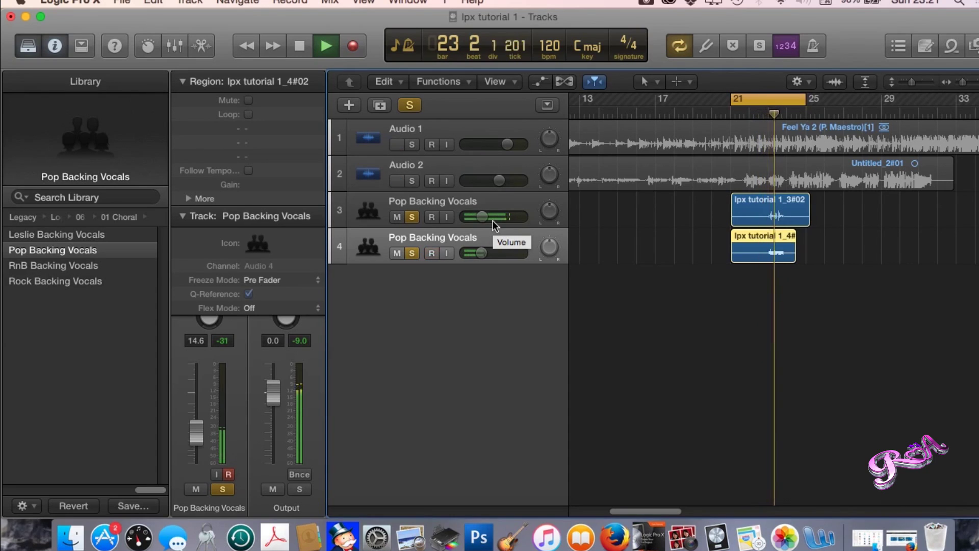
{"action": "key", "text": "space"}
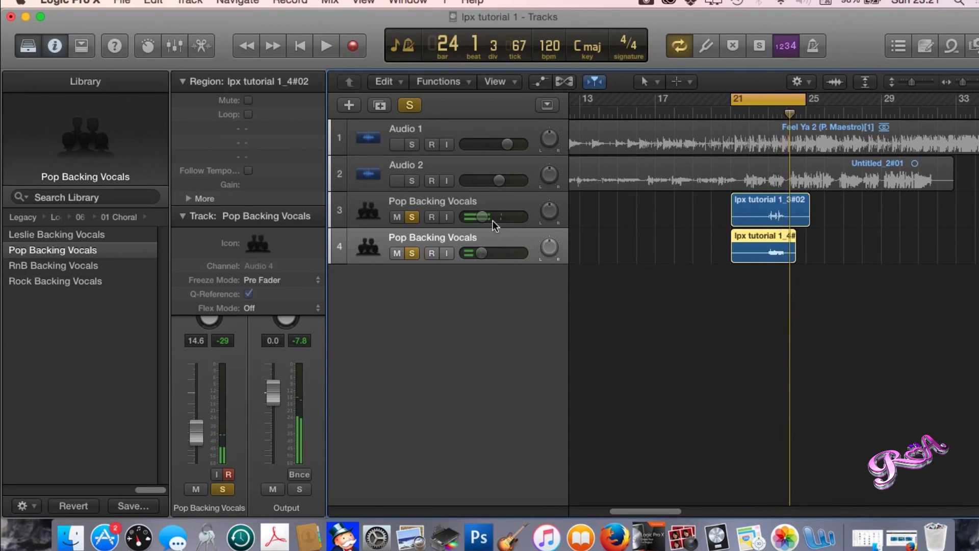
Step: Add the Audio 2 lead vocal to the solo and play all three together
{"action": "left_click", "coordinate": [413, 182]}
{"action": "key", "text": "space"}
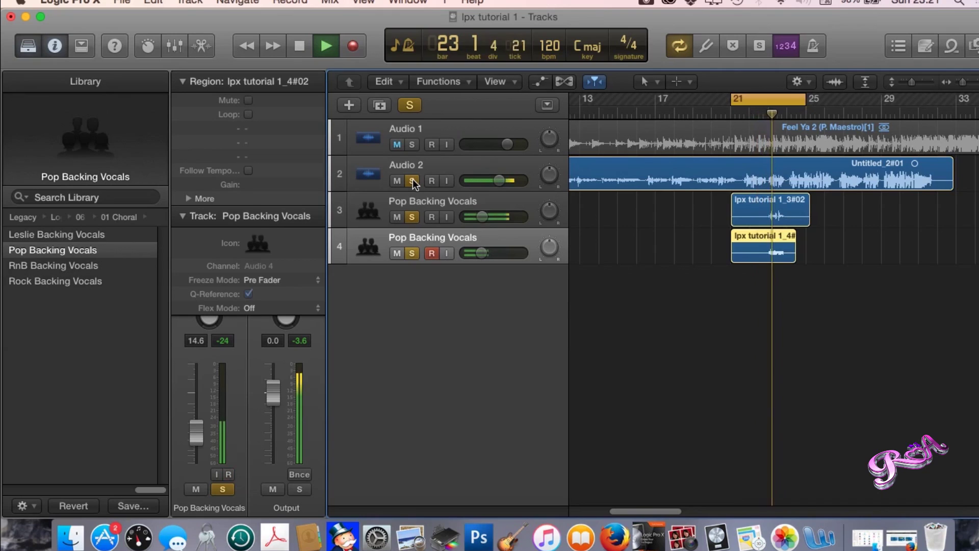
{"action": "key", "text": "space"}
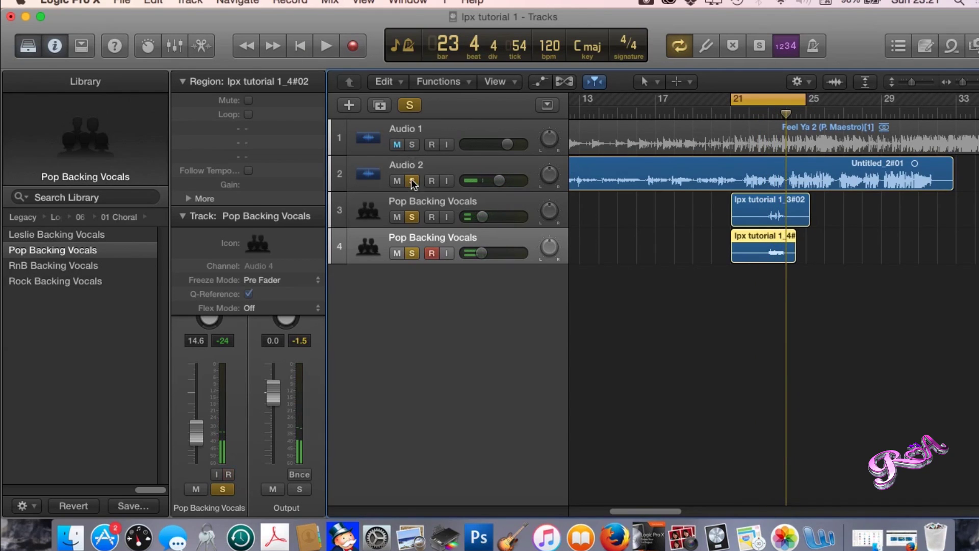
Step: Unsolo tracks 2, 3 and 4 and play the full mix
{"action": "left_click_drag", "start_coordinate": [412, 181], "coordinate": [412, 253]}
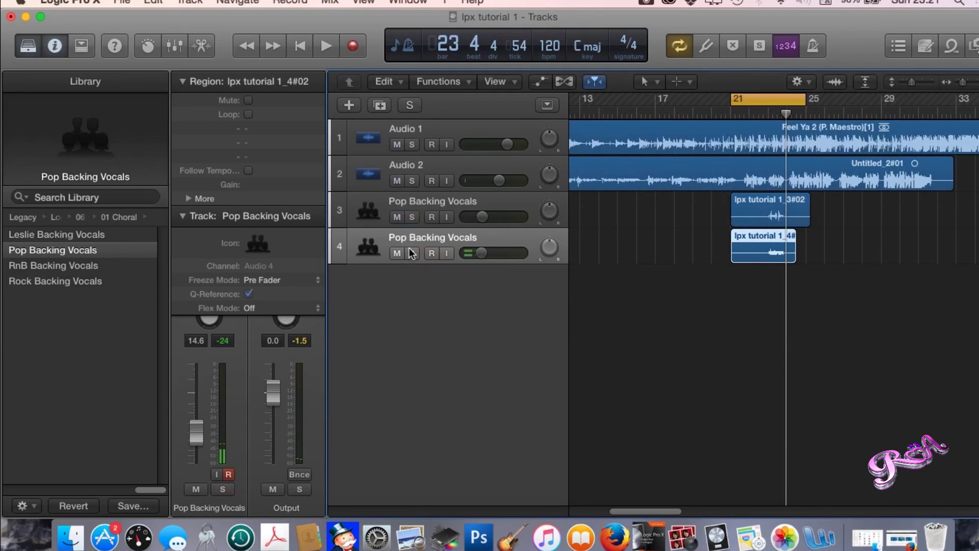
{"action": "key", "text": "space"}
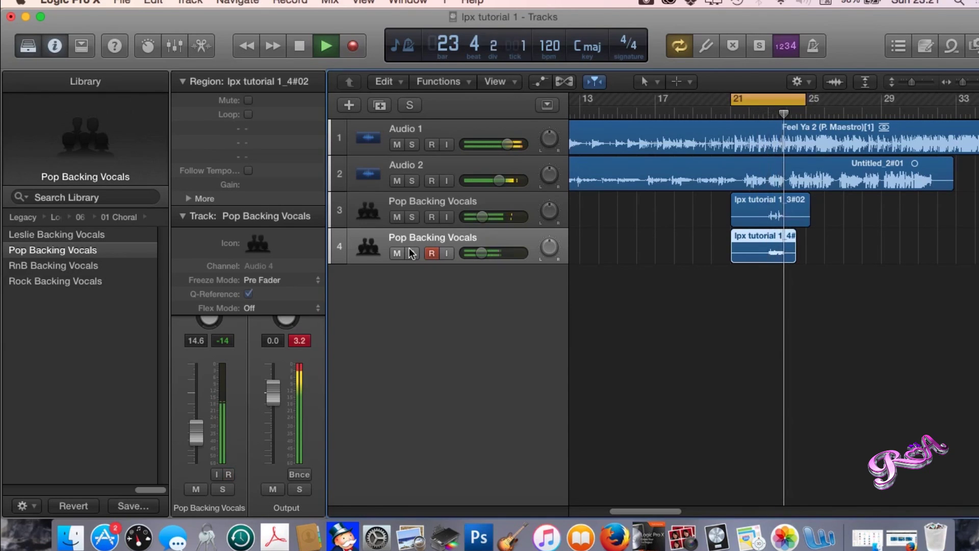
{"action": "key", "text": "space"}
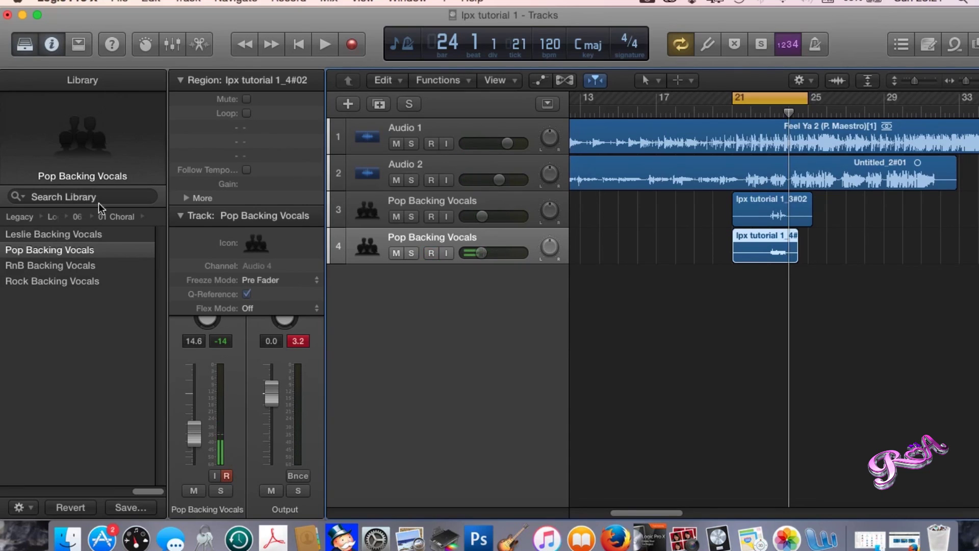
Step: Enter 'voice' in the Search Library field, correcting from 'vocal', to list voice patches
{"action": "left_click", "coordinate": [77, 196]}
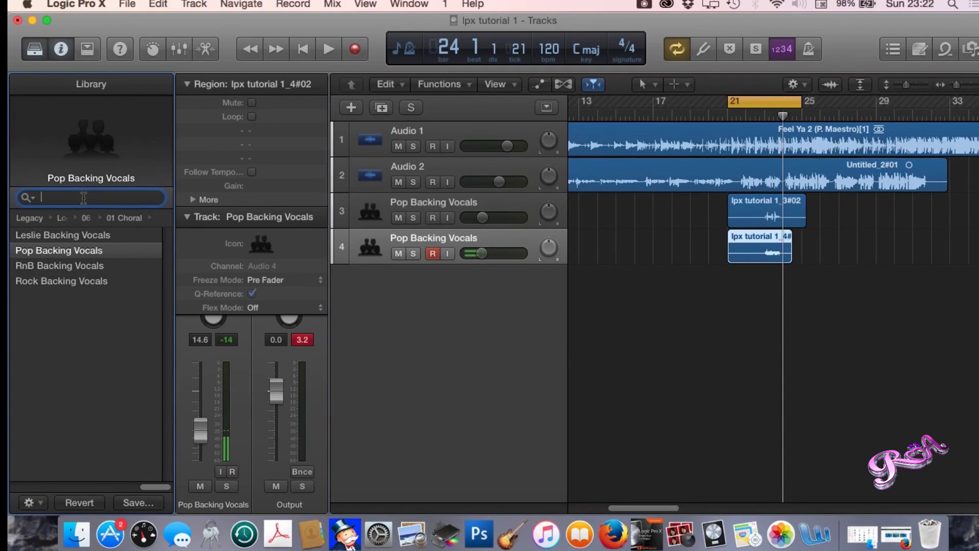
{"action": "type", "text": "vocal"}
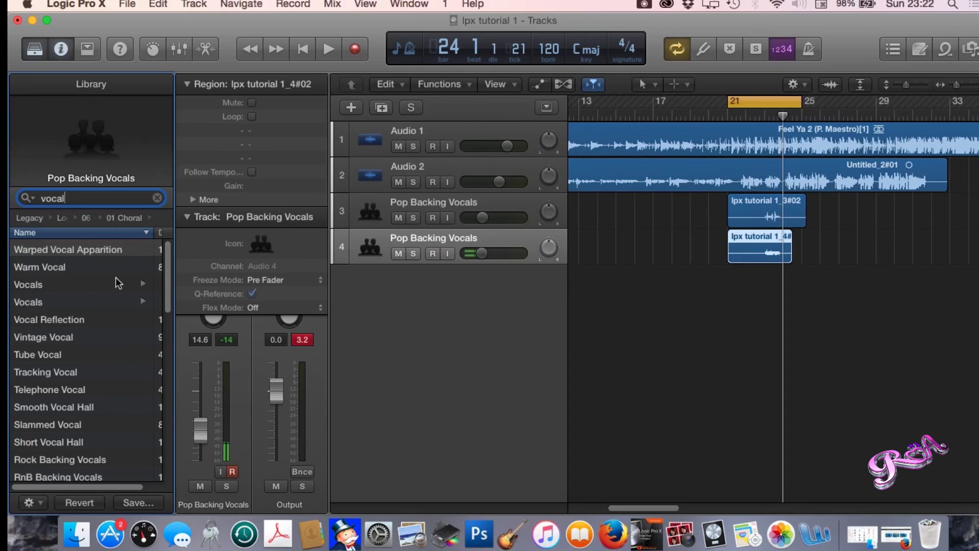
{"action": "key", "text": "BackSpace"}
{"action": "key", "text": "BackSpace"}
{"action": "key", "text": "BackSpace"}
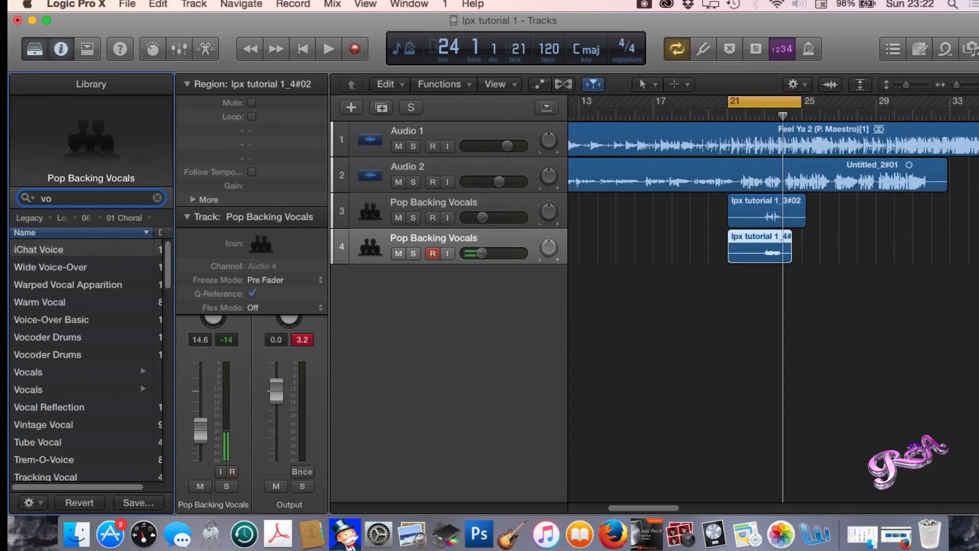
{"action": "type", "text": "ice"}
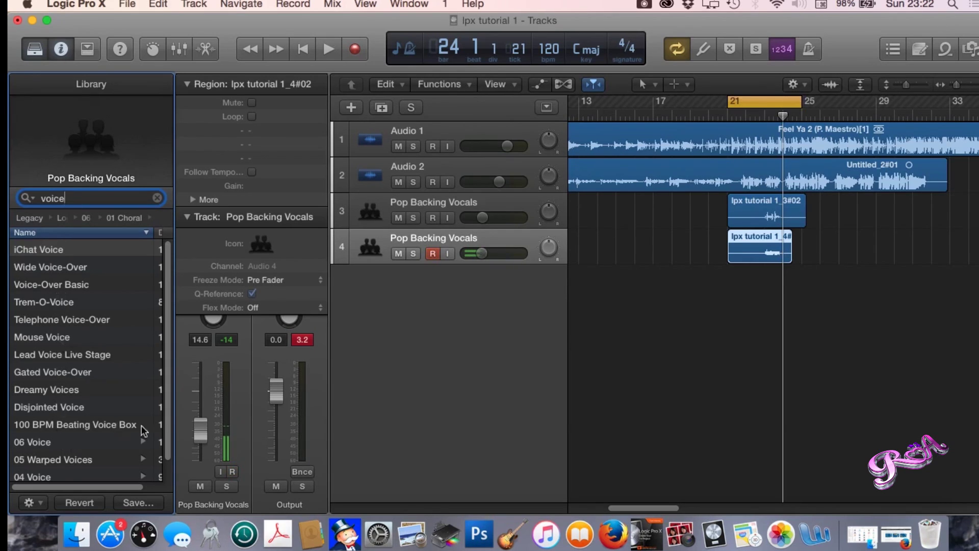
{"action": "left_click", "coordinate": [488, 467]}
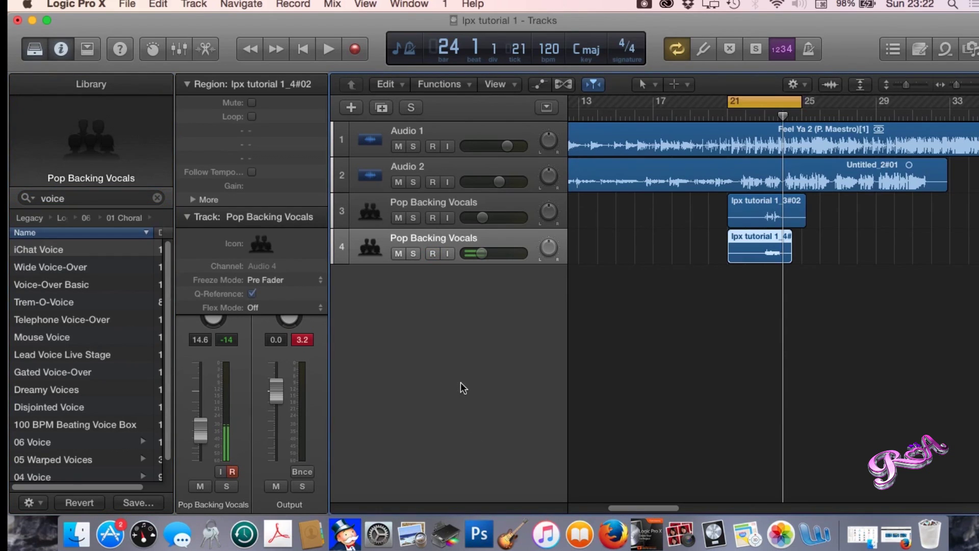